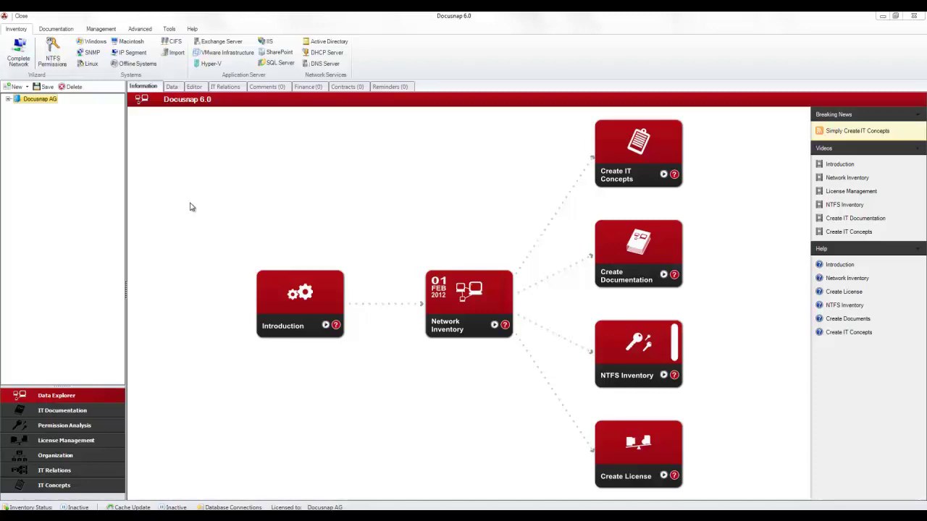
Start a Windows systems inventory for the existing company Docusnap AG.
{"action": "left_click", "coordinate": [100, 47]}
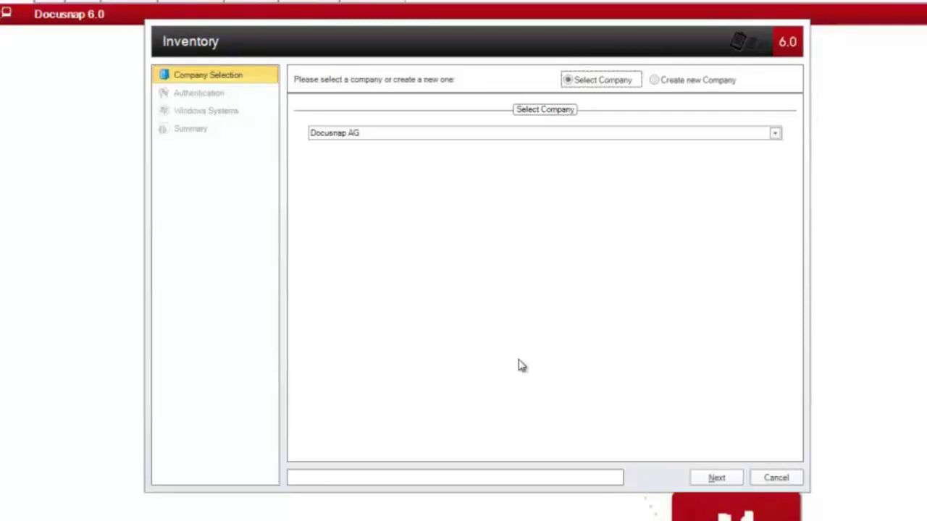
{"action": "left_click", "coordinate": [655, 80]}
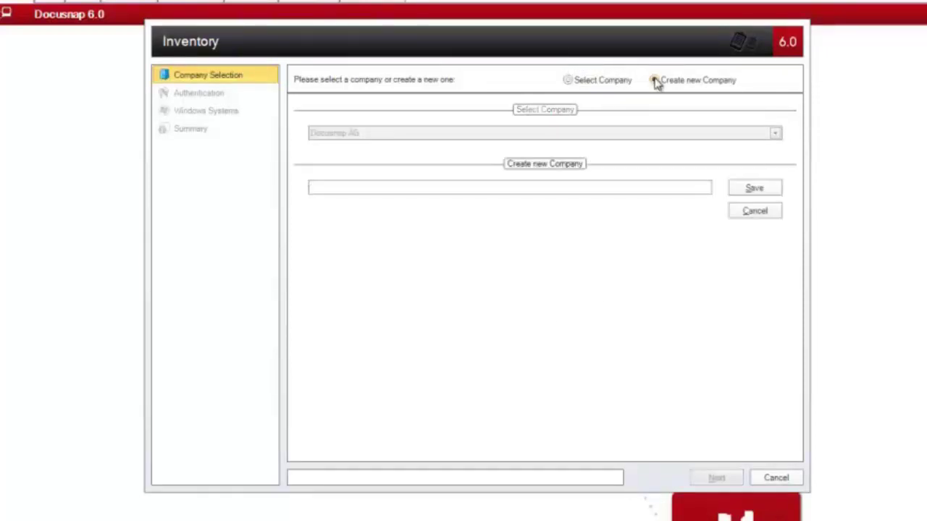
{"action": "left_click", "coordinate": [609, 82]}
{"action": "left_click", "coordinate": [604, 136]}
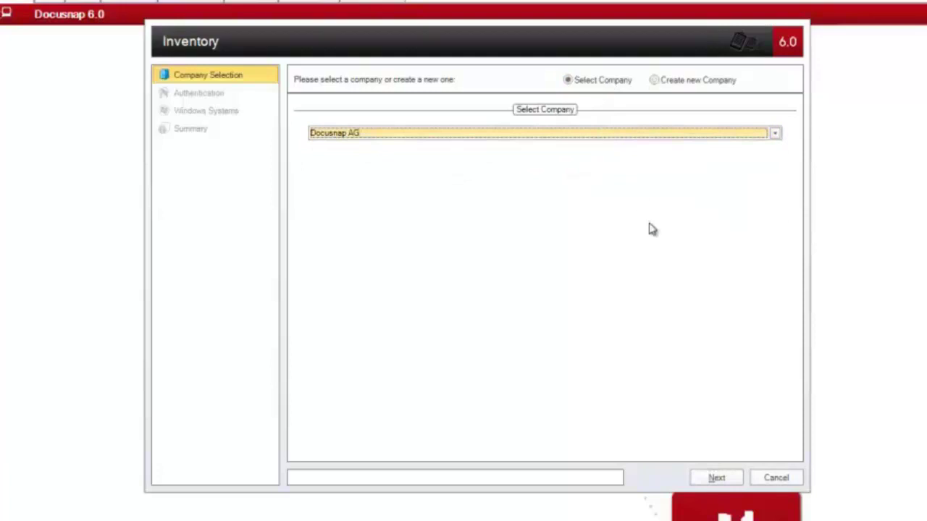
Enter domain docusnap.internal, user documen\administrator and the password.
{"action": "left_click", "coordinate": [718, 483]}
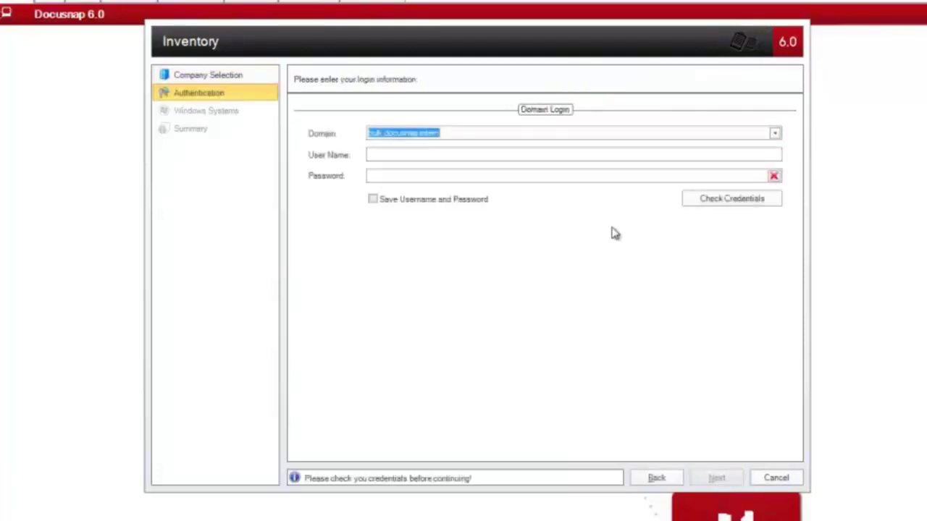
{"action": "type", "text": "docusnap internal"}
{"action": "key", "text": "Tab"}
{"action": "type", "text": "documen"}
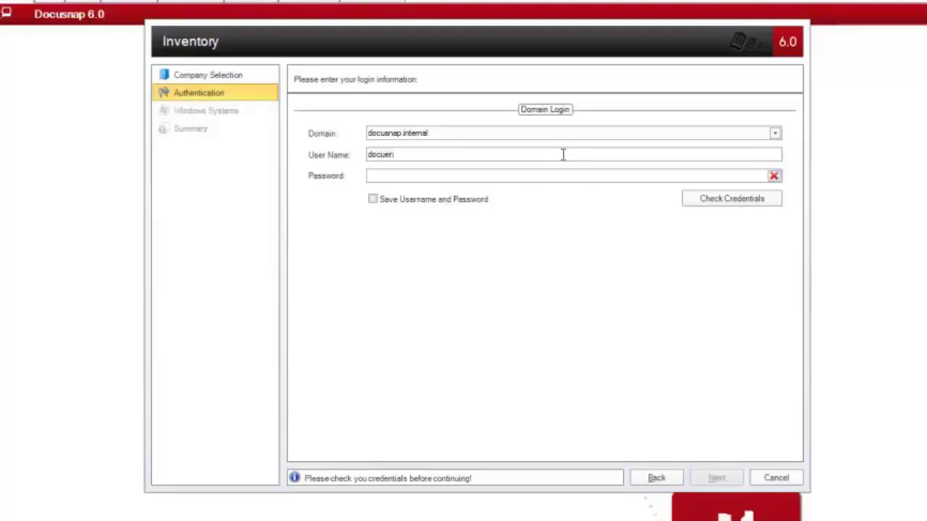
{"action": "type", "text": "\\administrator"}
{"action": "key", "text": "Tab"}
{"action": "type", "text": "********"}
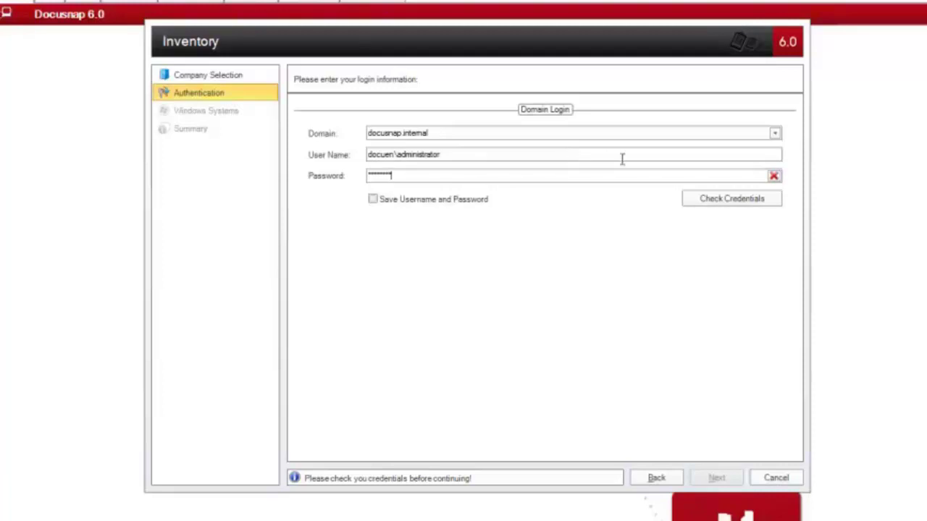
Save the username and password and verify the domain credentials.
{"action": "left_click", "coordinate": [722, 199]}
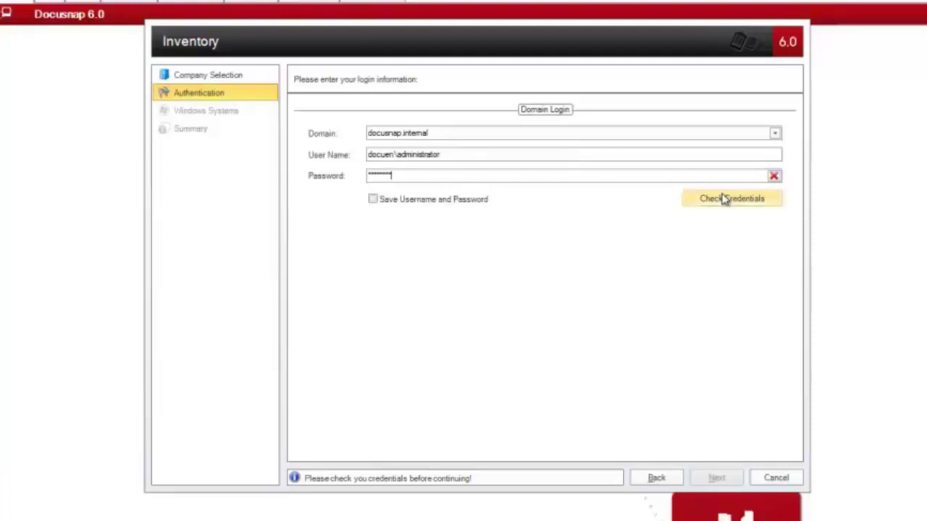
{"action": "left_click", "coordinate": [463, 200]}
{"action": "left_click", "coordinate": [729, 201]}
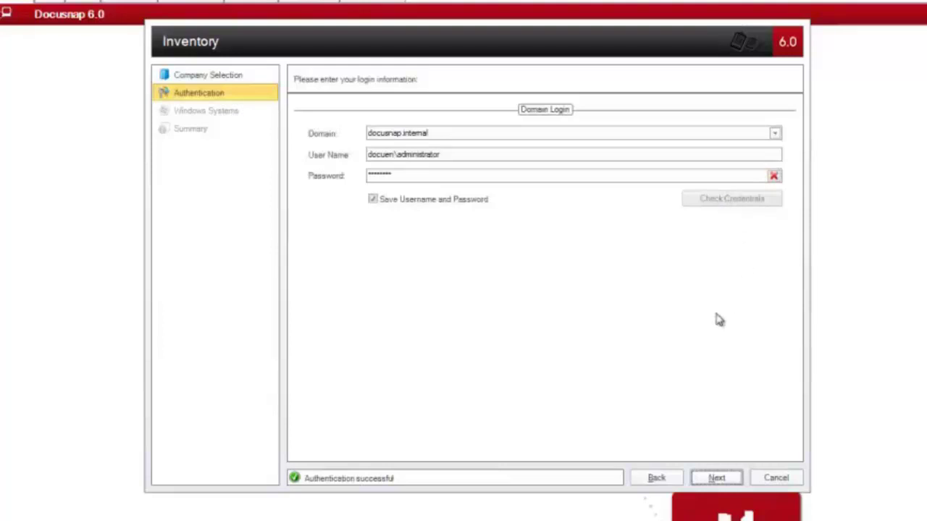
{"action": "left_click", "coordinate": [737, 482]}
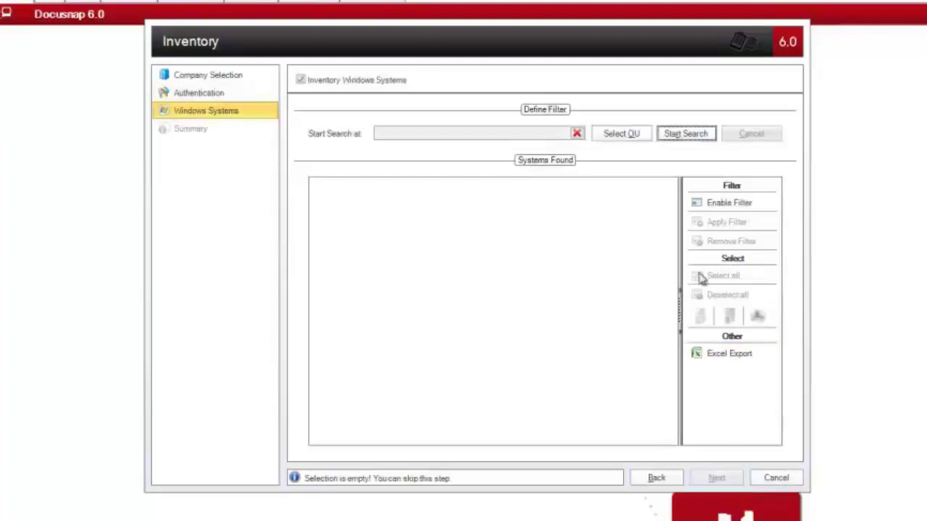
Search the domain and queue only the two domain controllers and two workstations.
{"action": "left_click", "coordinate": [672, 134]}
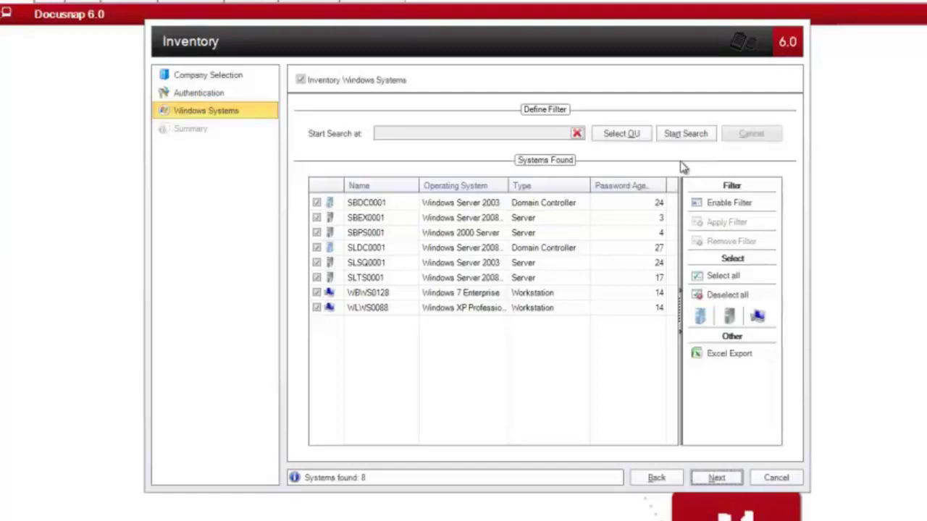
{"action": "left_click", "coordinate": [746, 295]}
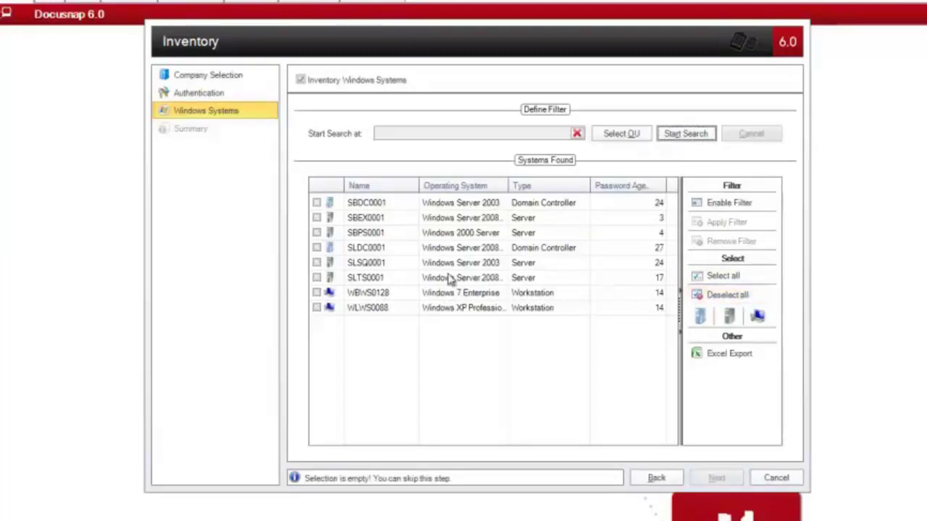
{"action": "left_click", "coordinate": [316, 234]}
{"action": "left_click", "coordinate": [317, 293]}
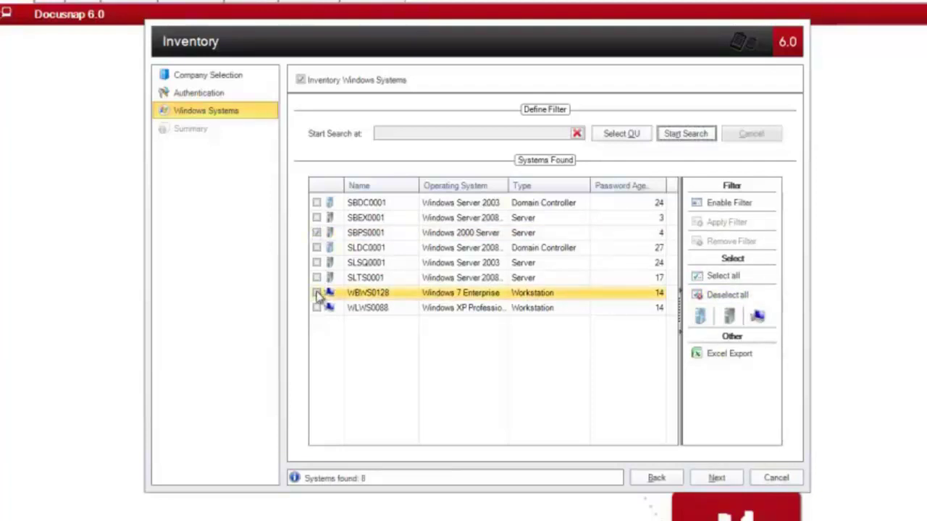
{"action": "left_click", "coordinate": [316, 293]}
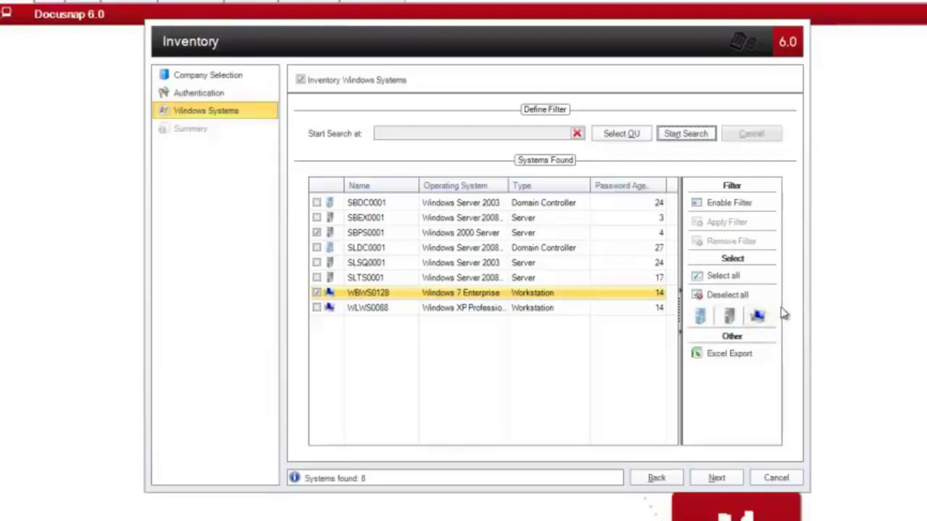
{"action": "left_click", "coordinate": [708, 323]}
{"action": "left_click", "coordinate": [758, 316]}
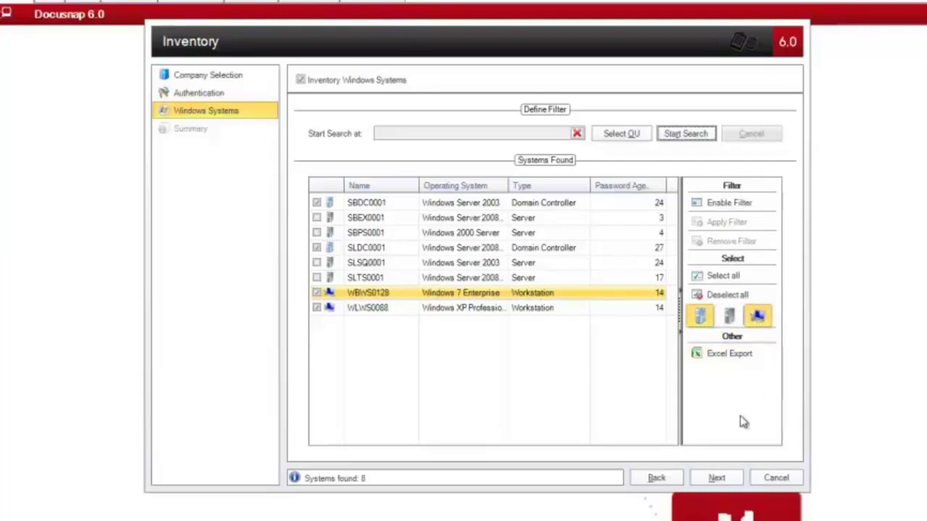
{"action": "left_click", "coordinate": [719, 479]}
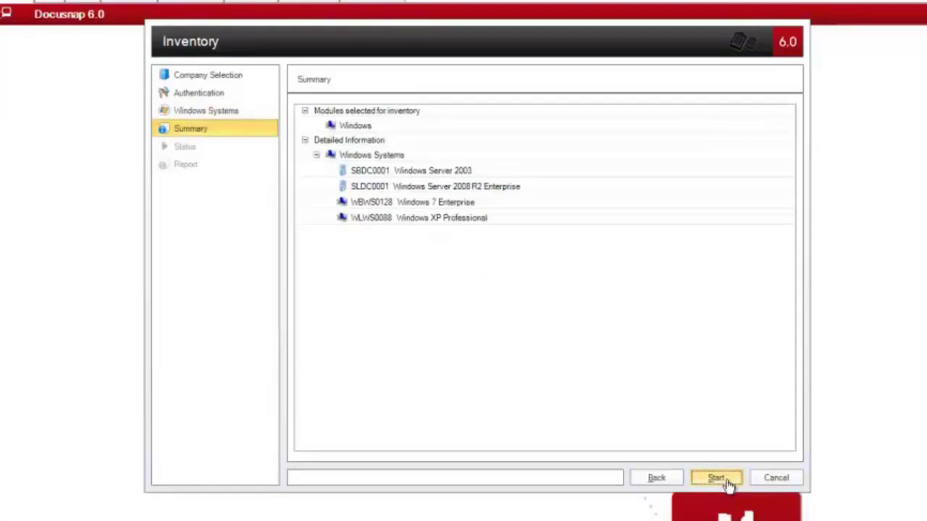
Run the inventory and show the four systems listed under Successful (4).
{"action": "left_click", "coordinate": [717, 479]}
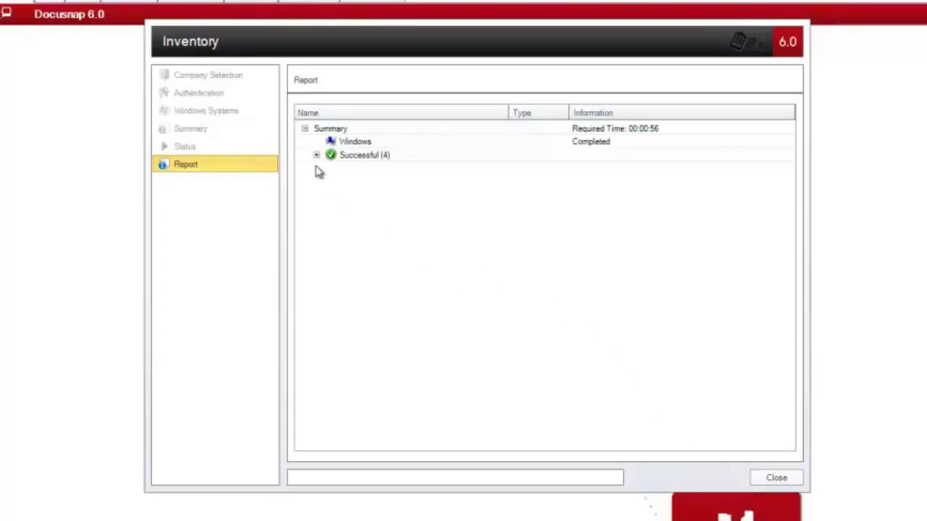
{"action": "left_click", "coordinate": [316, 156]}
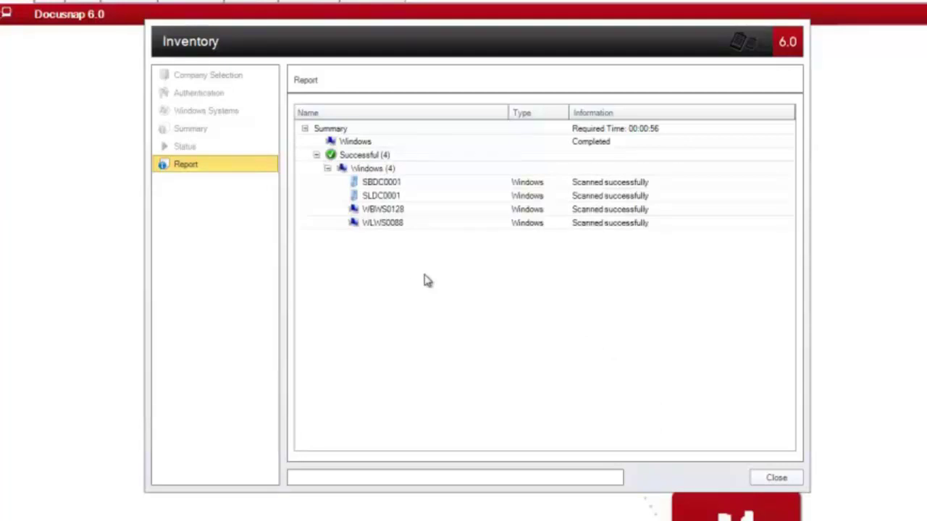
Close the wizard and open General data for WBWS0128's 01.02.2012 scan in Data Explorer.
{"action": "left_click", "coordinate": [777, 479]}
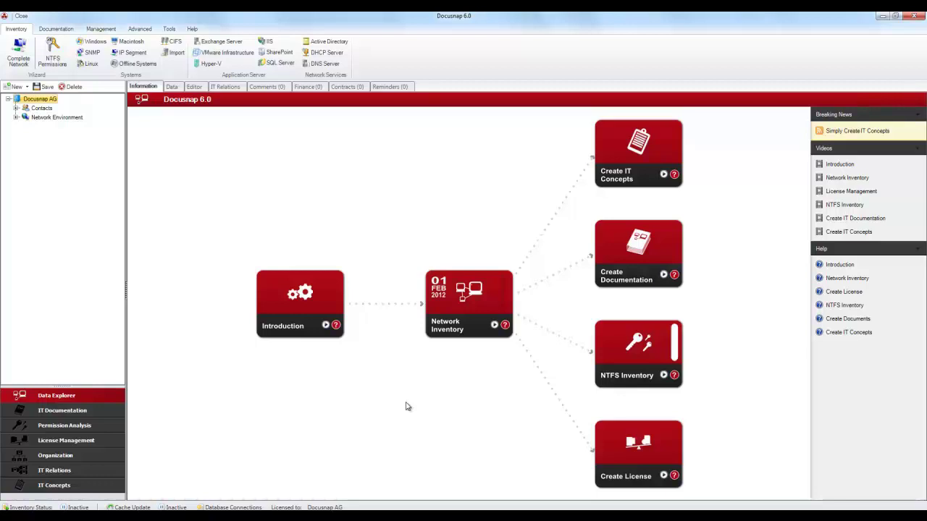
{"action": "left_click", "coordinate": [16, 117]}
{"action": "left_click", "coordinate": [24, 137]}
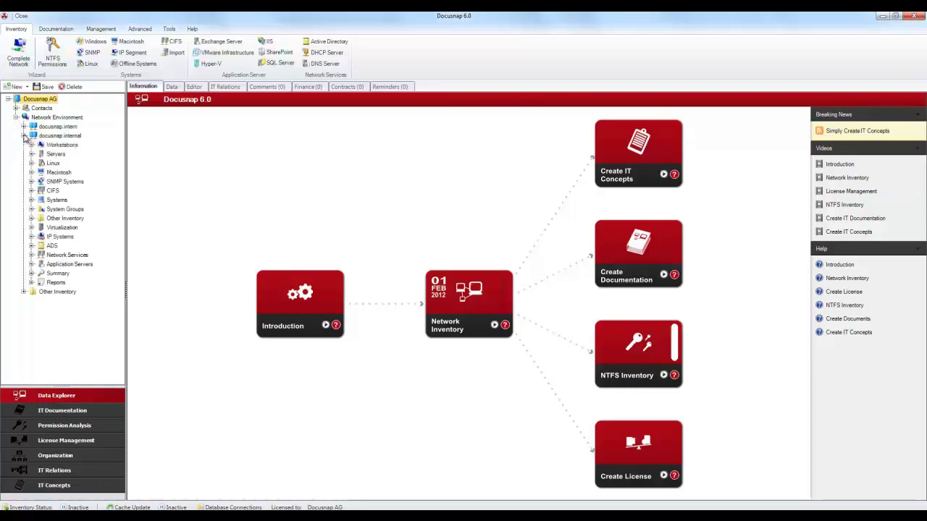
{"action": "left_click", "coordinate": [31, 145]}
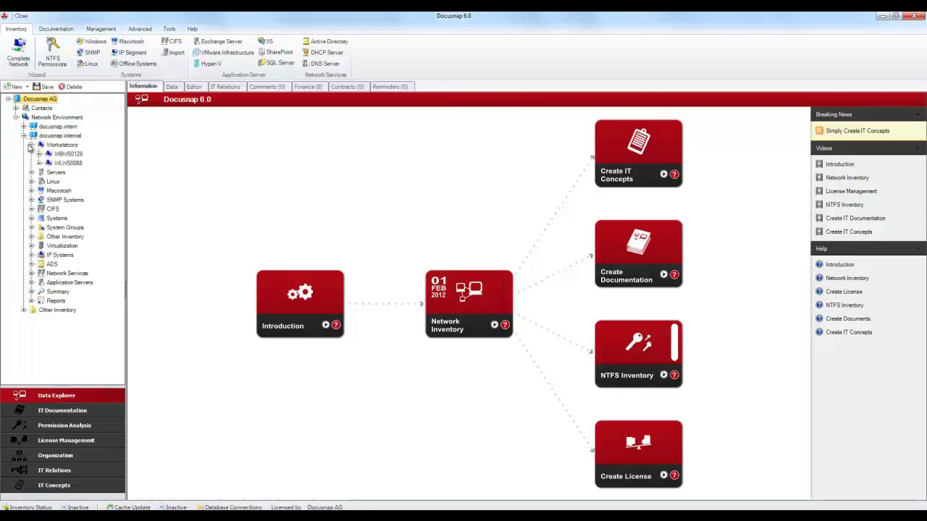
{"action": "left_click", "coordinate": [39, 154]}
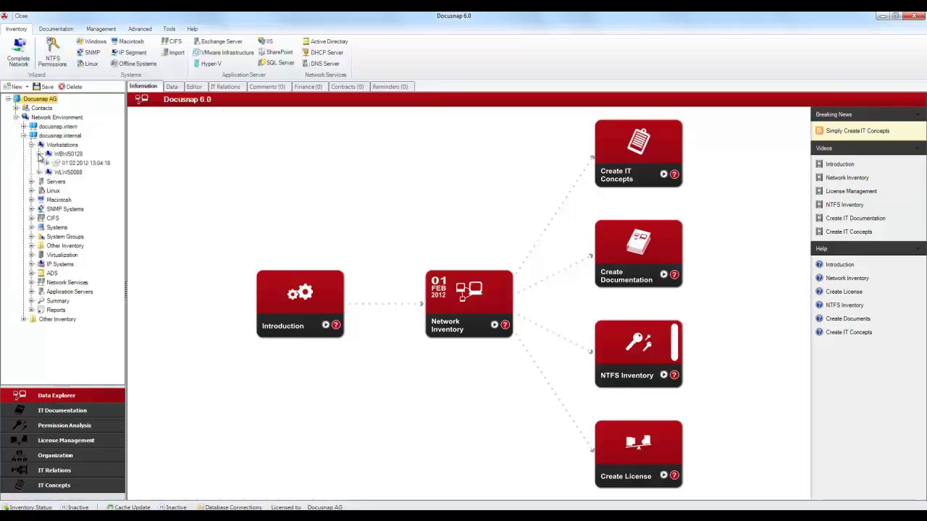
{"action": "left_click", "coordinate": [48, 163]}
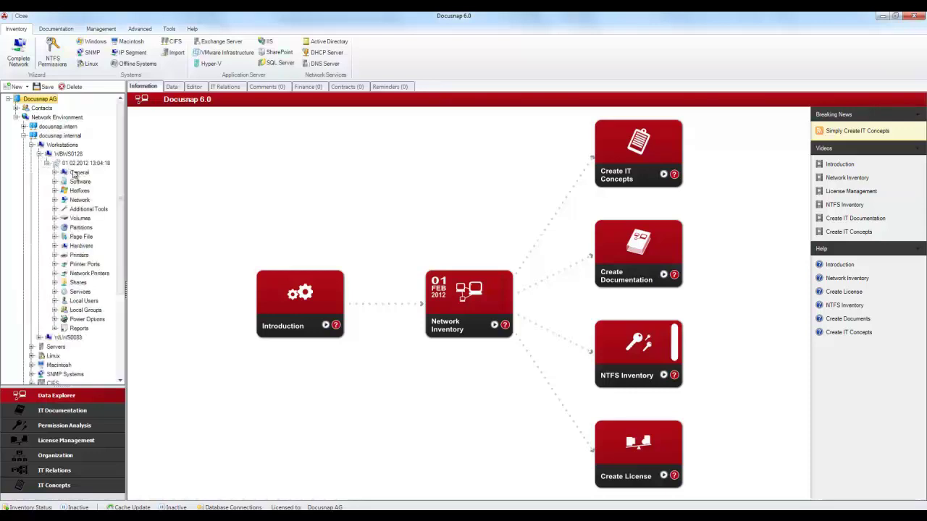
{"action": "left_click", "coordinate": [77, 175]}
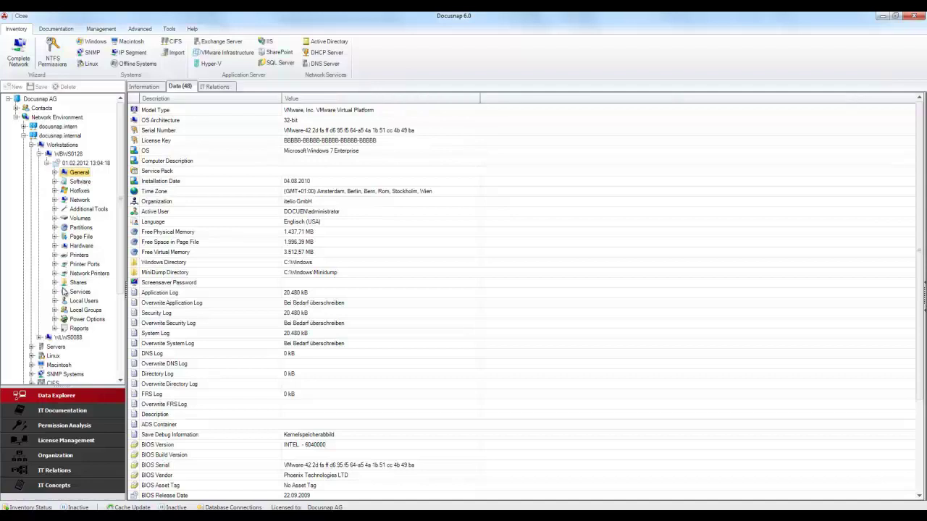
Generate the 19-page System Summary report under WBWS0128's Reports and scroll to its data page.
{"action": "left_click", "coordinate": [55, 329]}
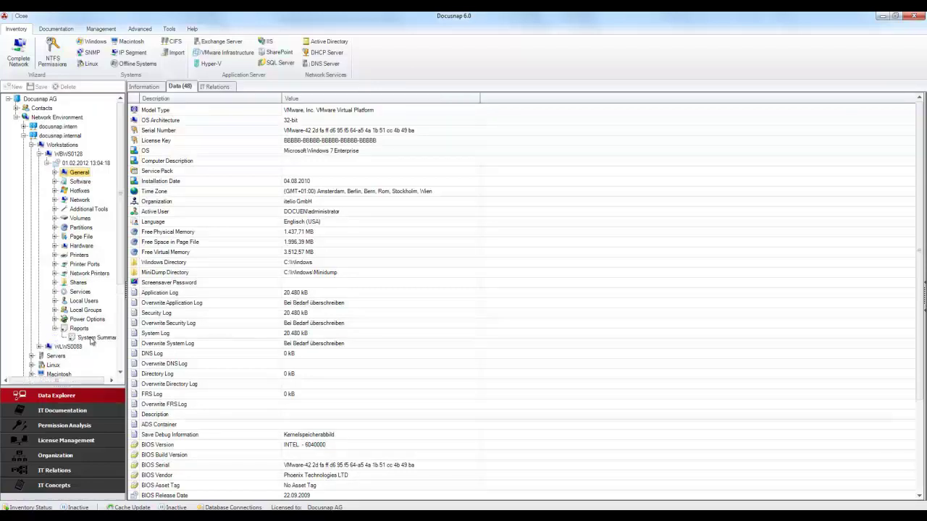
{"action": "left_click", "coordinate": [91, 338]}
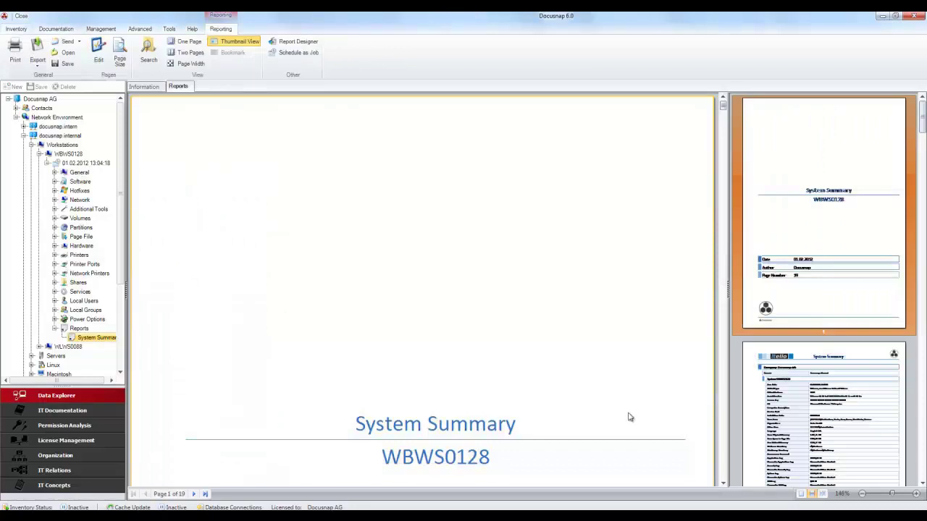
{"action": "scroll", "coordinate": [724, 394], "scroll_direction": "down", "scroll_amount": 5}
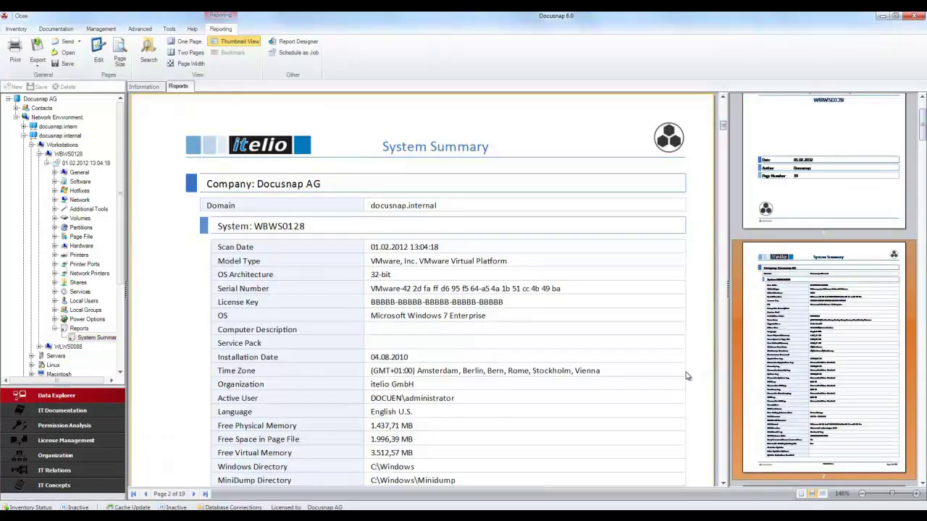